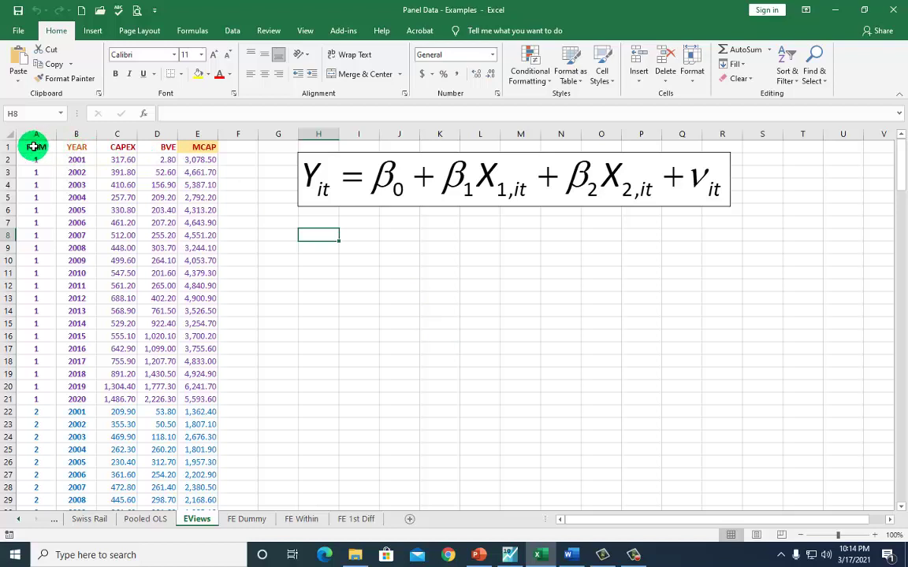
- Point out the panel layout: firm 1 and firm 2 each have twenty yearly observations through 2020
left_click_drag(32, 147, 185, 397)
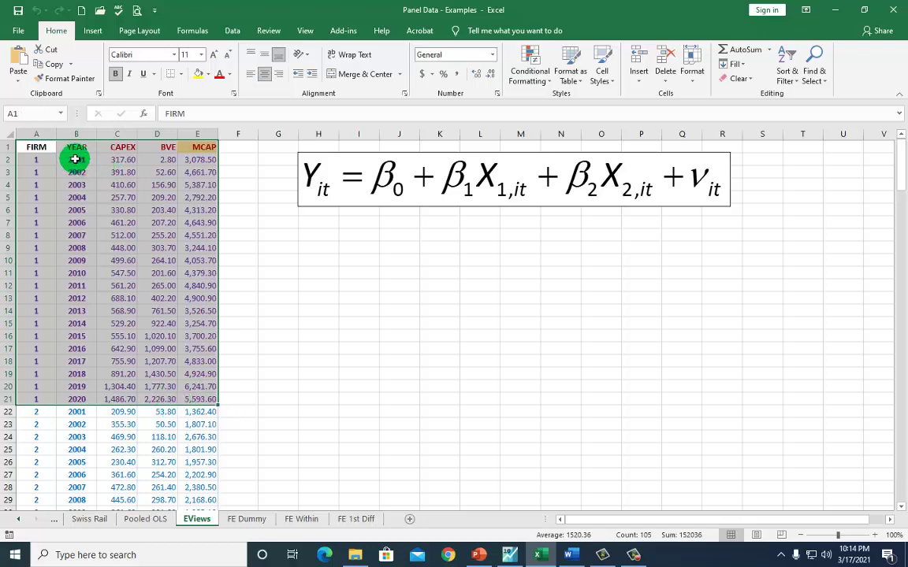
left_click(76, 159)
left_click(79, 398)
scroll(130, 398, "down", 6)
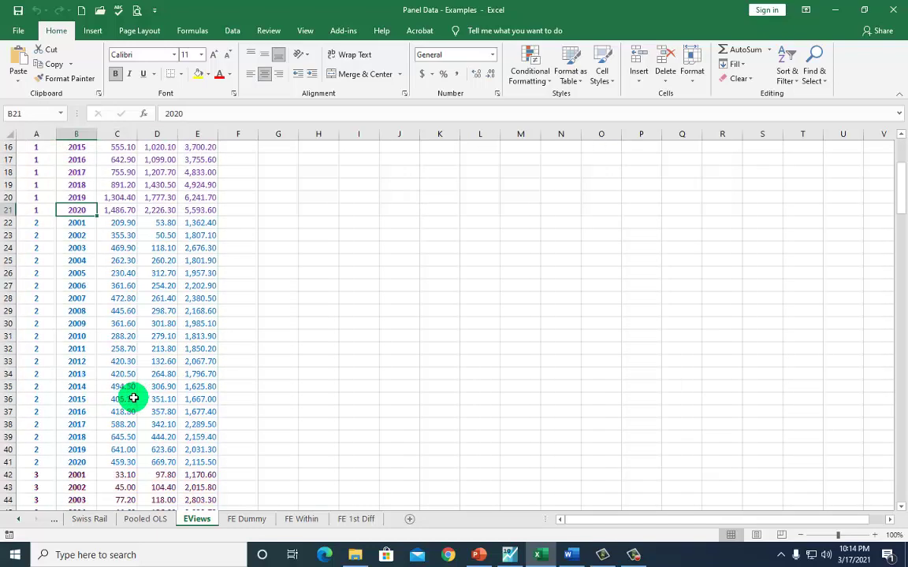
left_click_drag(30, 191, 189, 427)
left_click(240, 423)
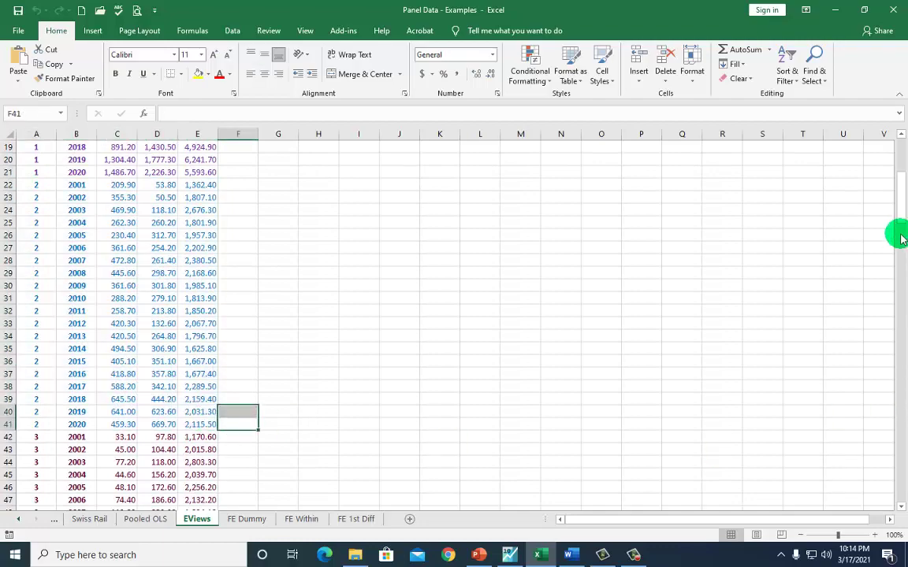
left_click_drag(899, 187, 868, 146)
- Start a Data Analysis Regression with the MCAP input Y range E1:E201
left_click(285, 225)
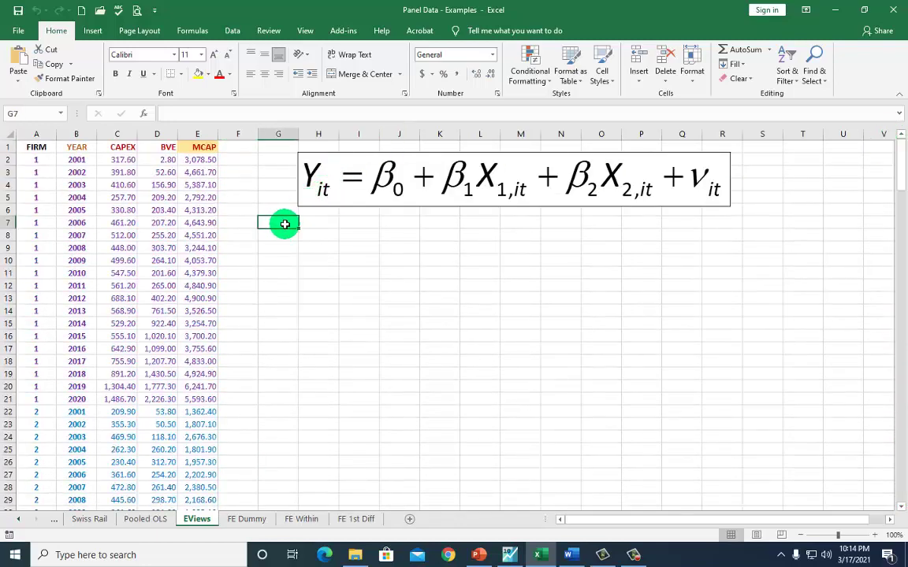
left_click(232, 32)
left_click(747, 50)
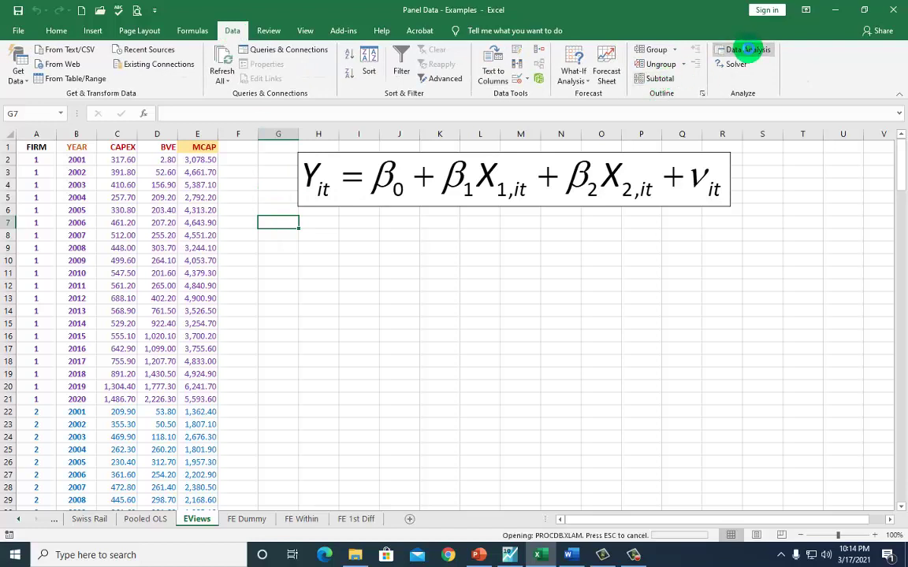
left_click_drag(675, 219, 672, 248)
left_click(519, 236)
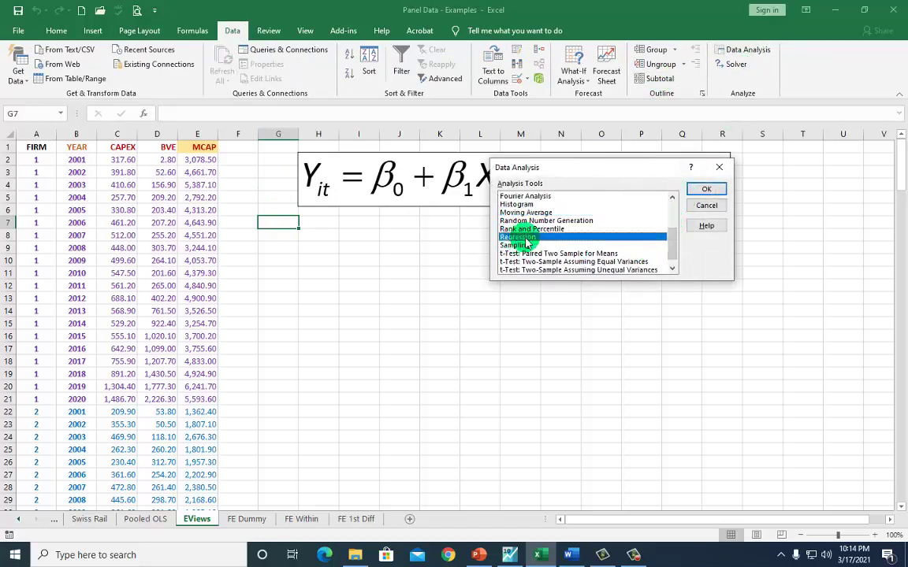
left_click(705, 190)
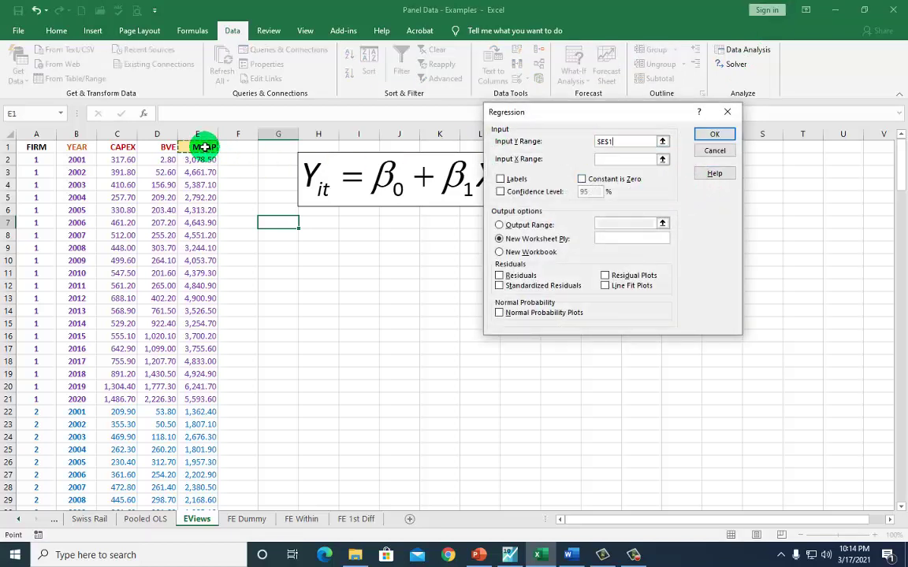
key("ctrl+shift+Down")
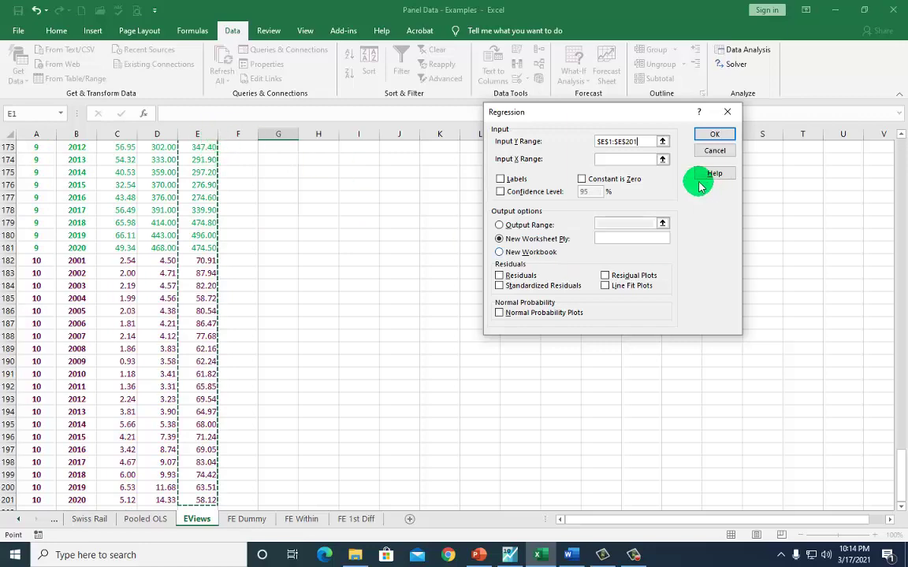
- Use CAPEX and BVE (C1:D201) as X range, tick Labels, output to G7, and run
left_click(627, 163)
left_click_drag(900, 453, 895, 127)
left_click_drag(124, 147, 159, 175)
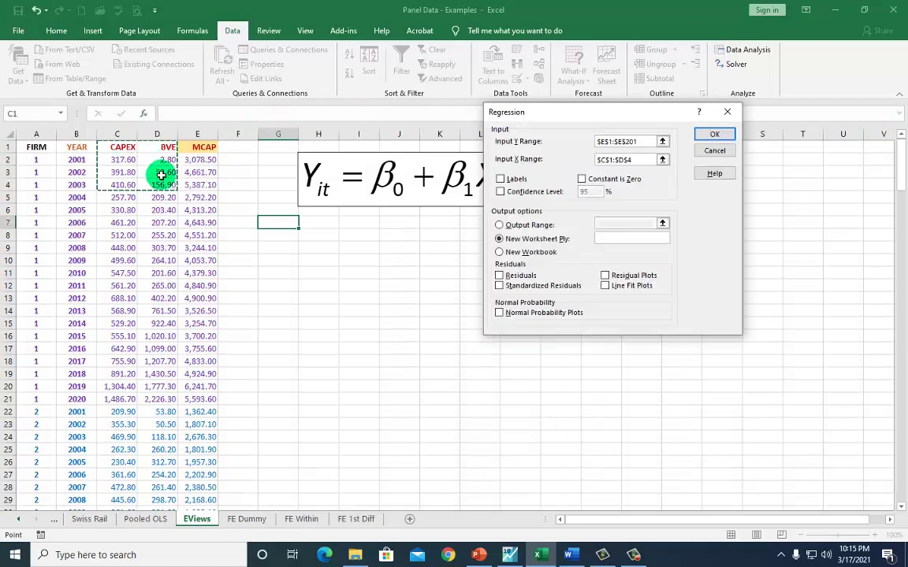
key("ctrl+shift+Down")
left_click(503, 179)
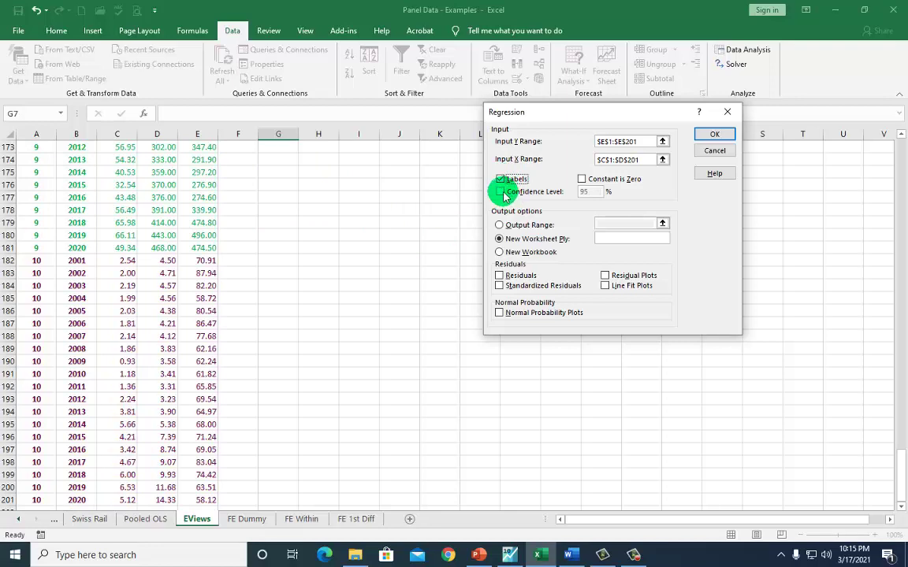
left_click(499, 226)
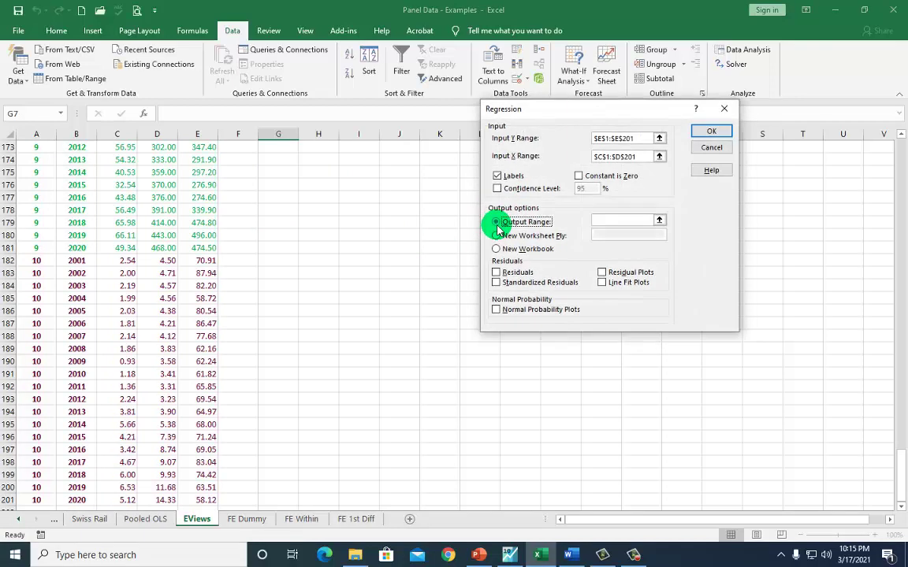
left_click(604, 222)
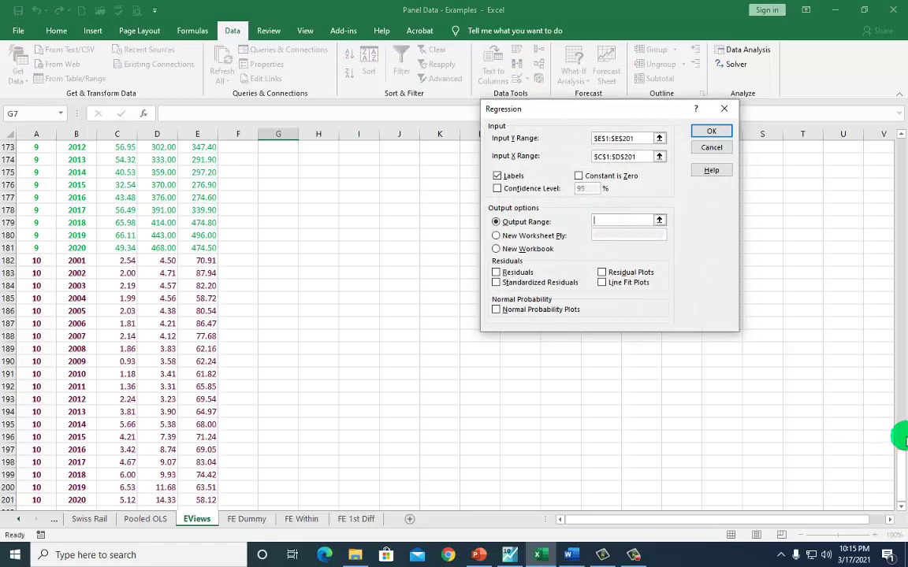
left_click_drag(895, 471, 895, 135)
left_click(277, 221)
left_click(706, 132)
scroll(357, 321, "down", 2)
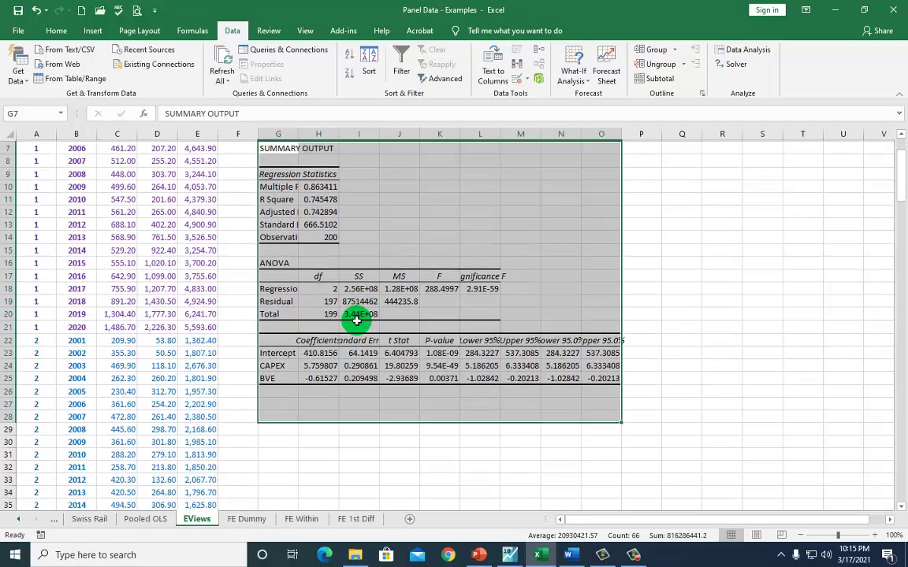
- Format the ANOVA SS, MS, F and significance values as Number with thousands separators and four decimals
left_click(360, 304)
left_click_drag(356, 290, 489, 314)
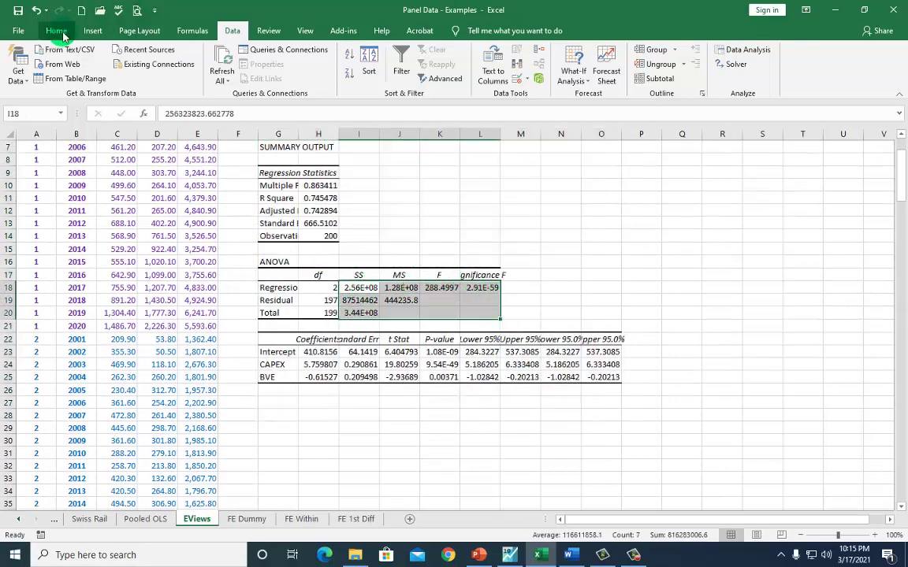
left_click(61, 35)
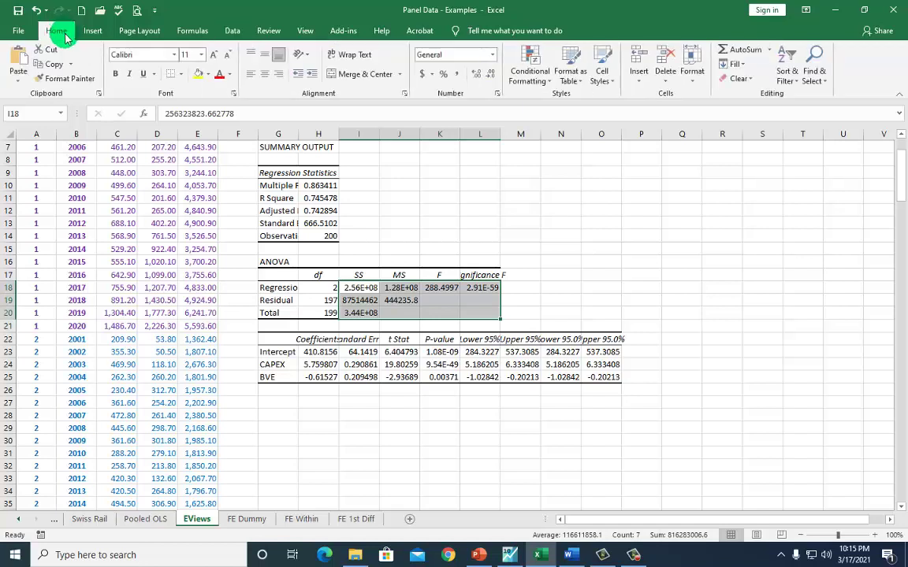
left_click(497, 94)
left_click(468, 130)
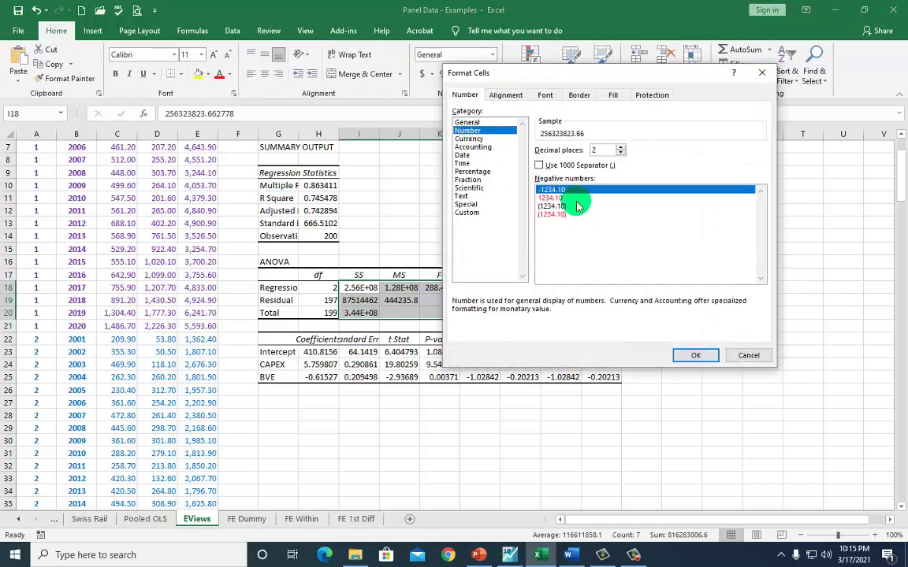
left_click(542, 165)
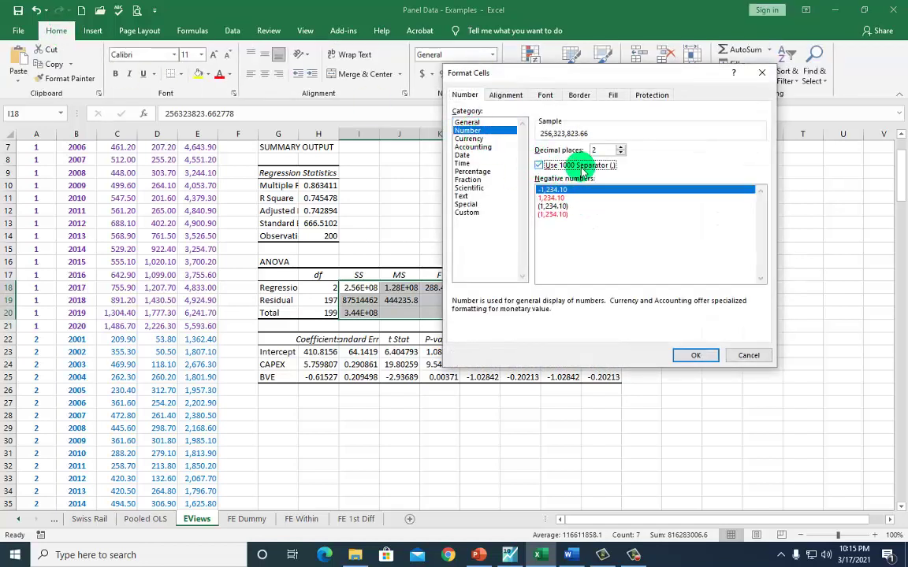
left_click(695, 356)
left_click(478, 74)
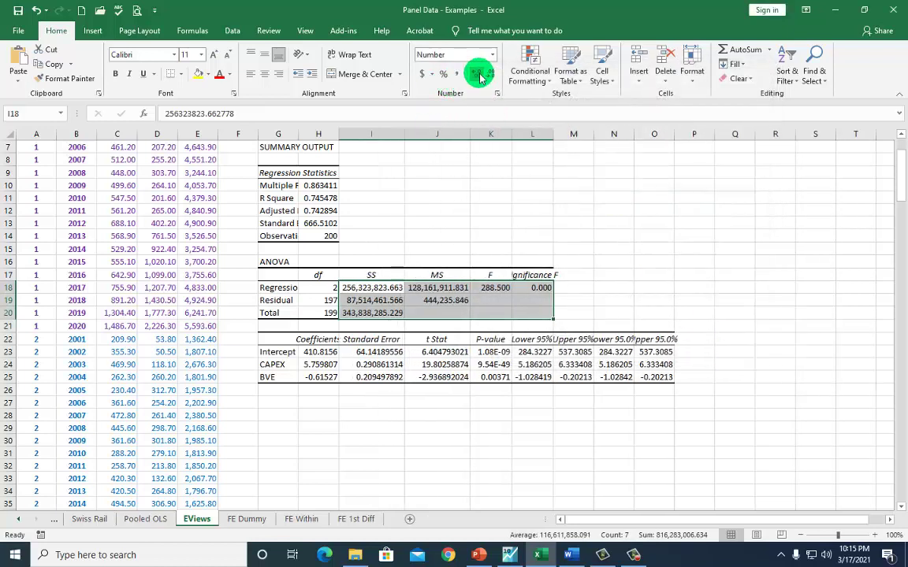
left_click(480, 77)
- Copy the four-decimal format onto the coefficient table and the Multiple R to standard error statistics
left_click_drag(318, 351, 495, 384)
left_click(319, 189)
left_click_drag(321, 199, 323, 223)
left_click(439, 225)
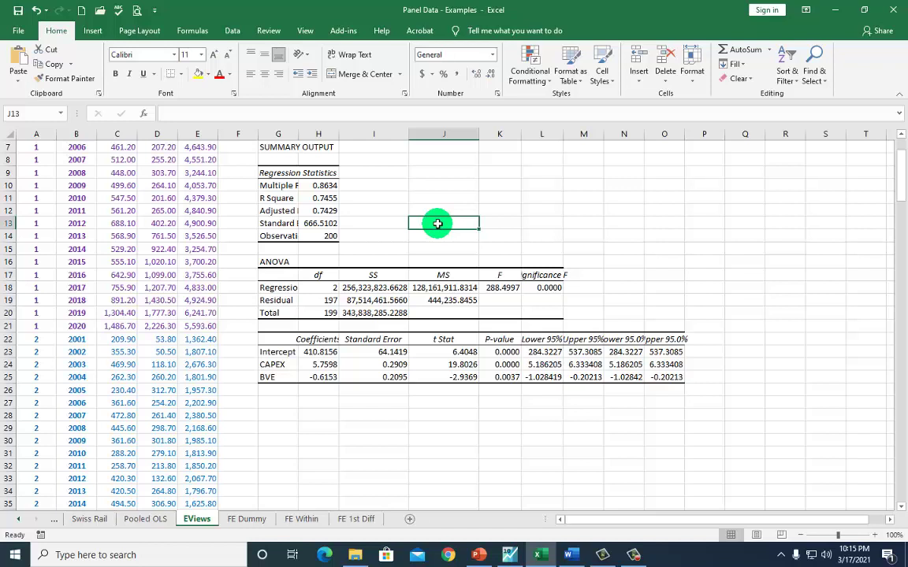
left_click(505, 289)
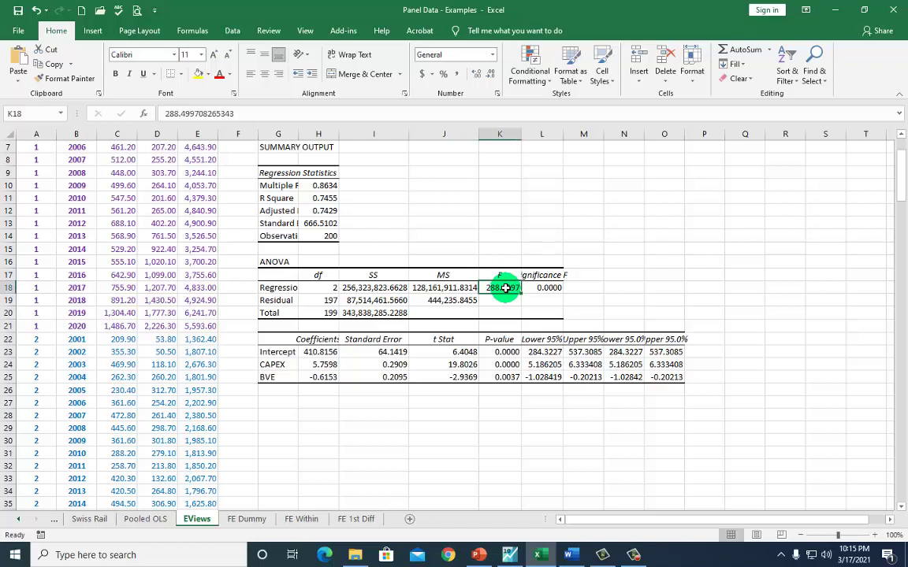
- Review the F and significance F values, then the CAPEX and BVE coefficients and p-values
left_click_drag(505, 288, 562, 290)
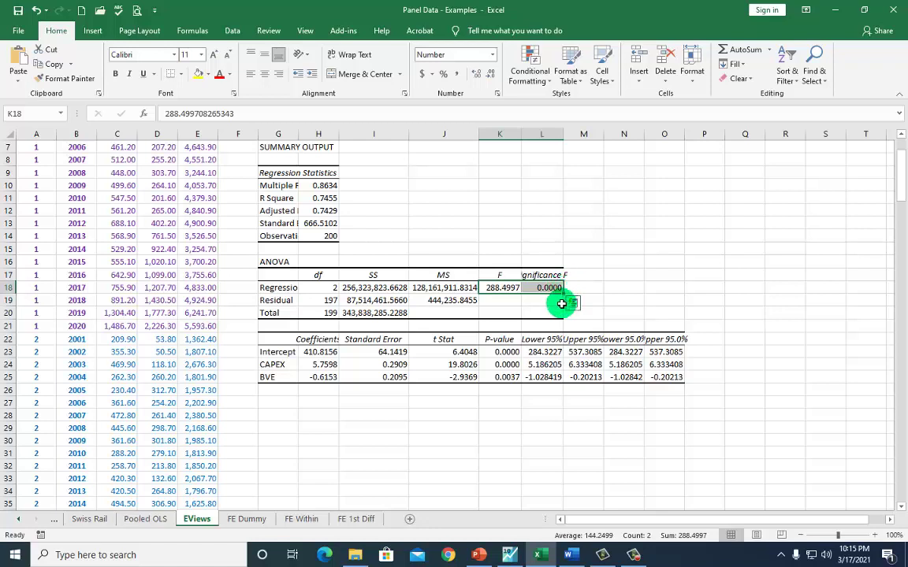
left_click(545, 288)
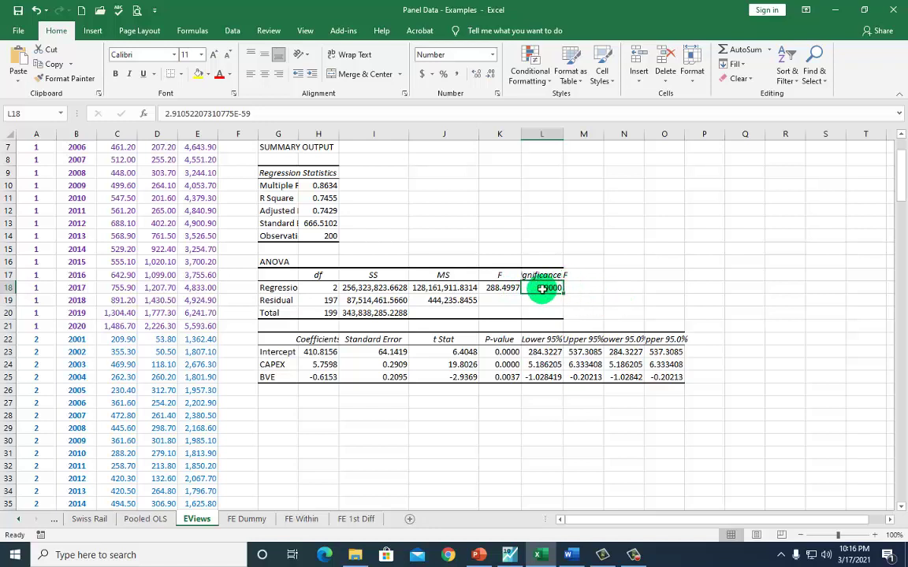
left_click(325, 363)
left_click_drag(325, 363, 322, 373)
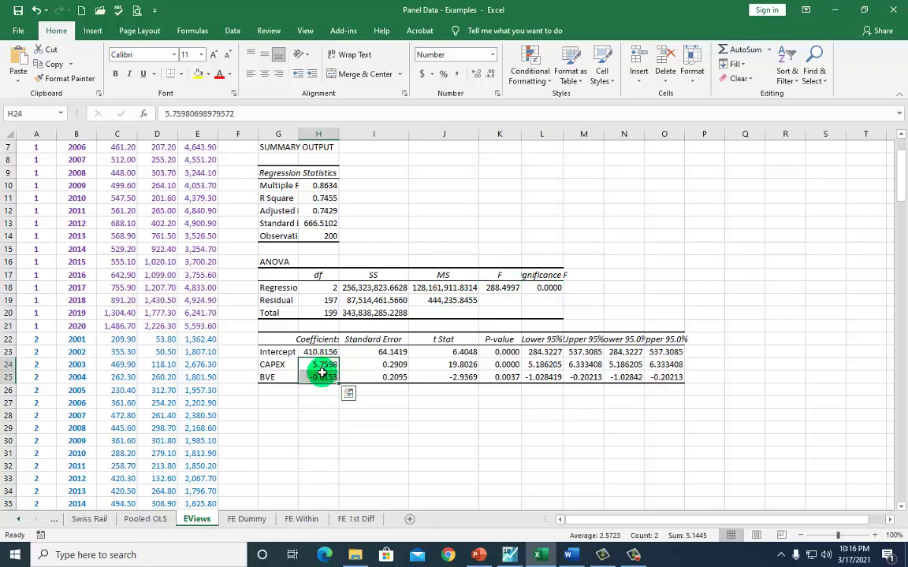
left_click(322, 365)
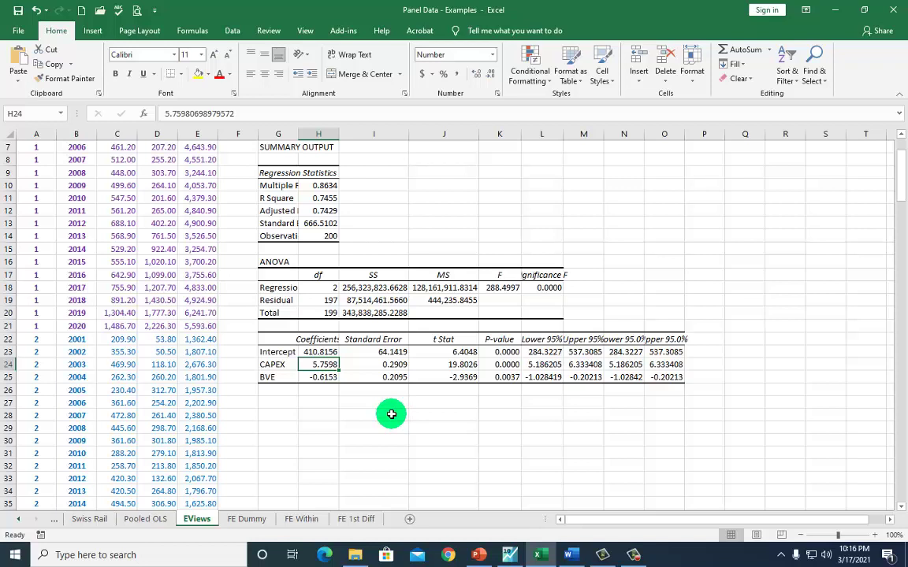
left_click(319, 377)
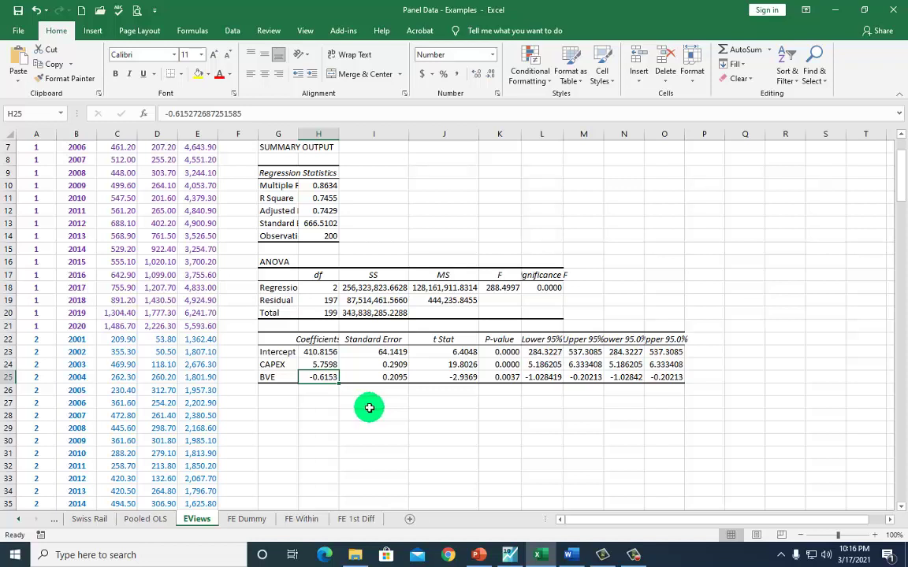
left_click(506, 364)
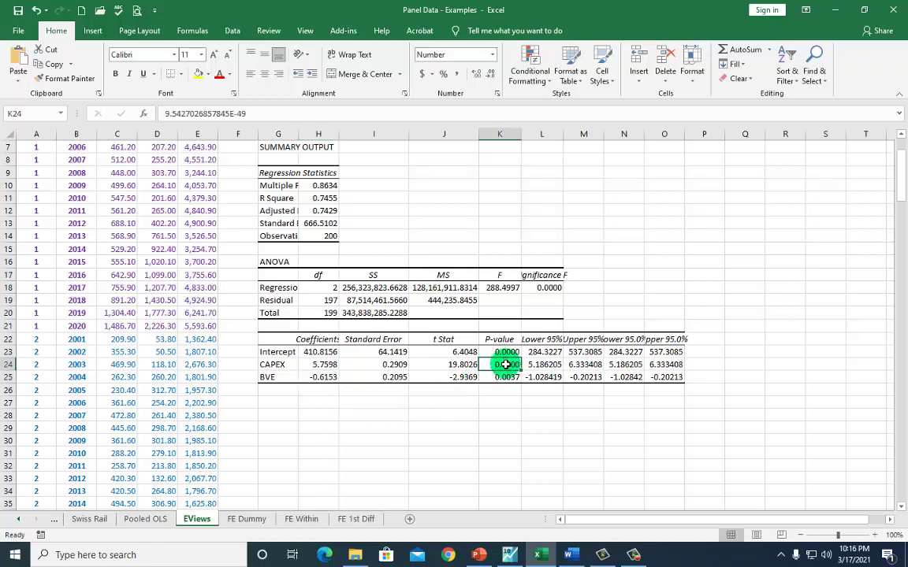
left_click_drag(505, 364, 504, 379)
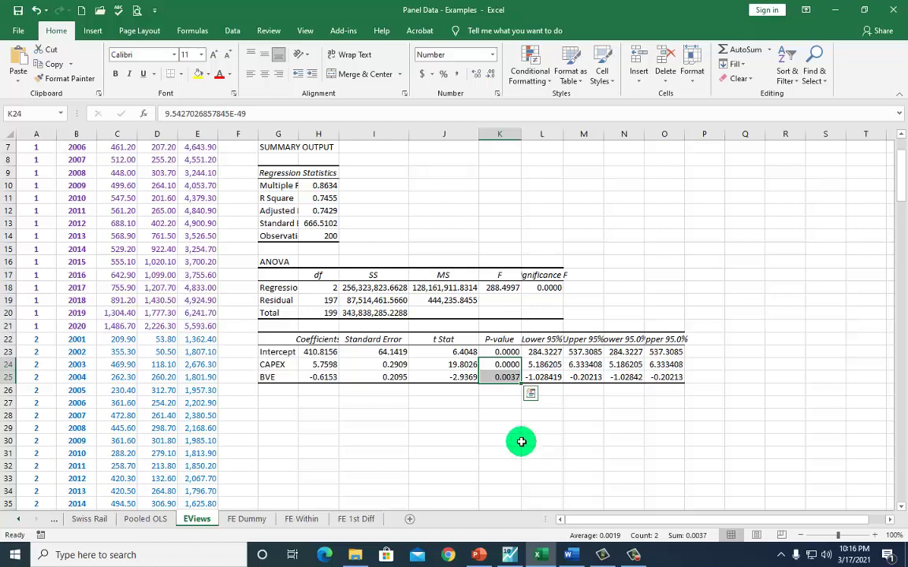
- Highlight the R Square row showing 0.7455, then clear the selection
left_click(275, 200)
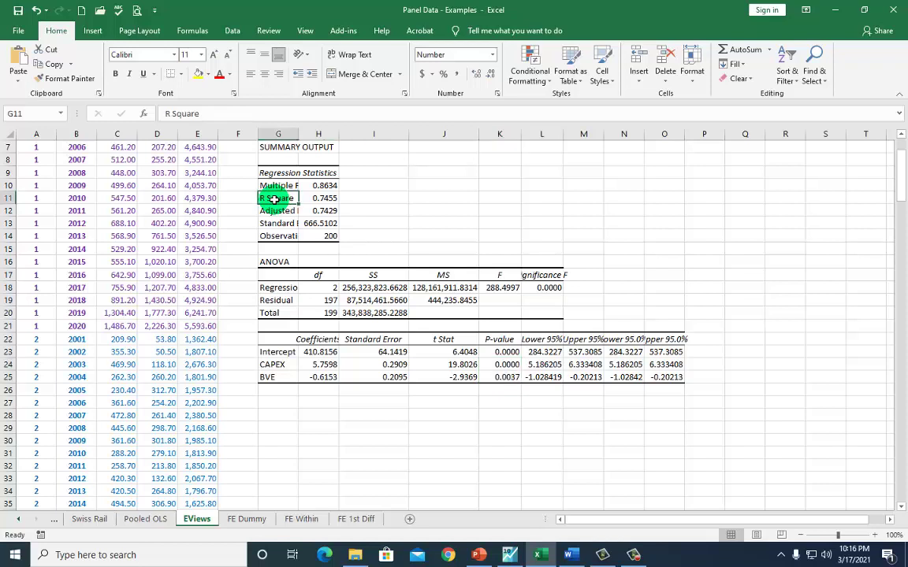
left_click_drag(274, 200, 323, 201)
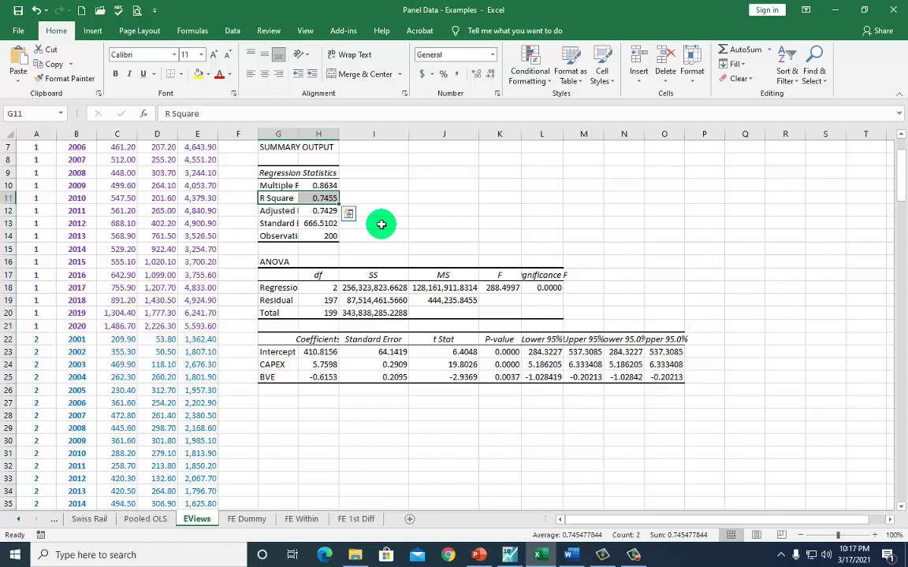
left_click(387, 208)
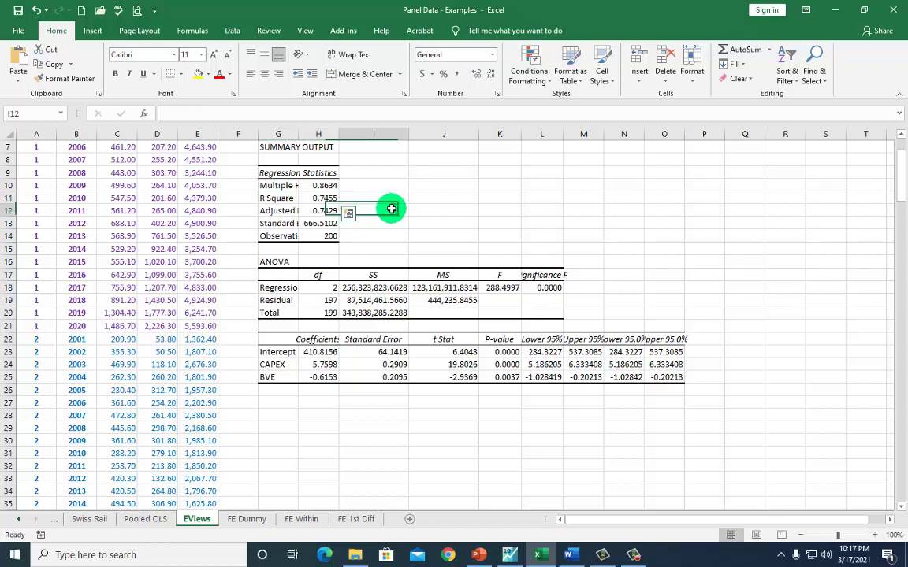
- In EViews, open the PANEL DATA spreadsheet from the Desktop as a foreign-data workfile
left_click(511, 558)
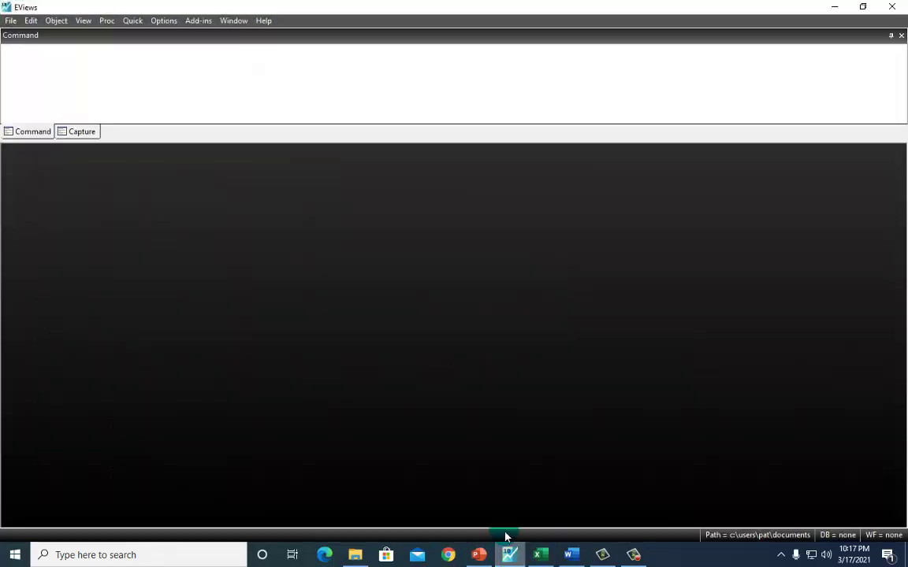
left_click(10, 22)
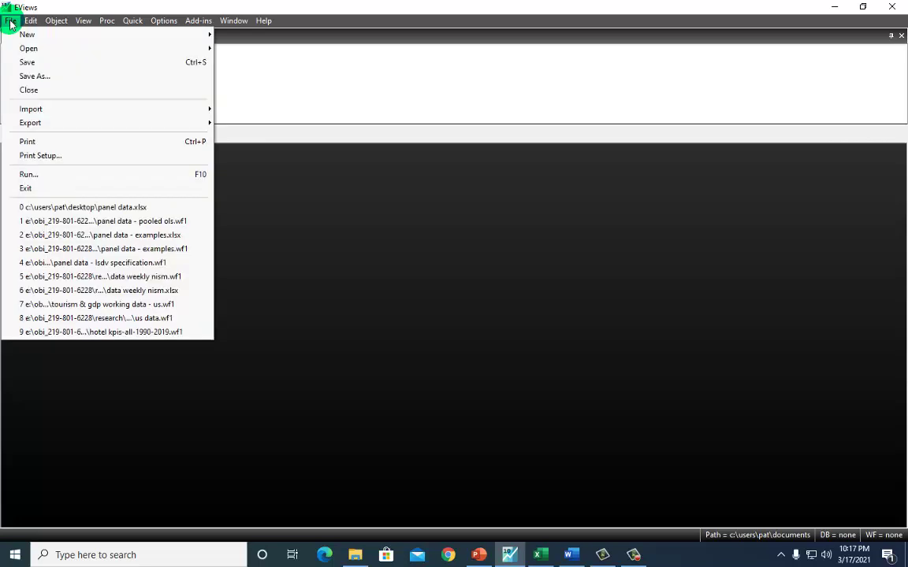
mouse_move(30, 49)
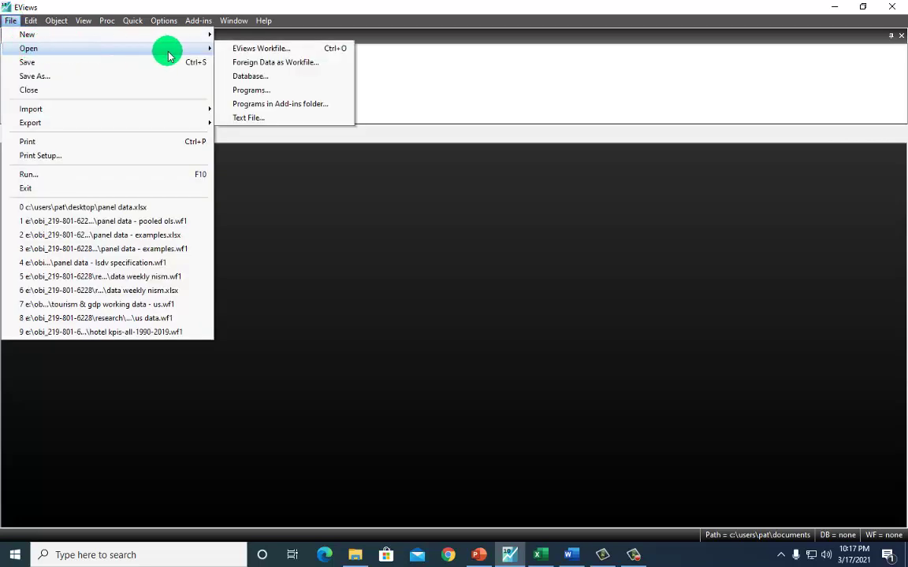
left_click(270, 66)
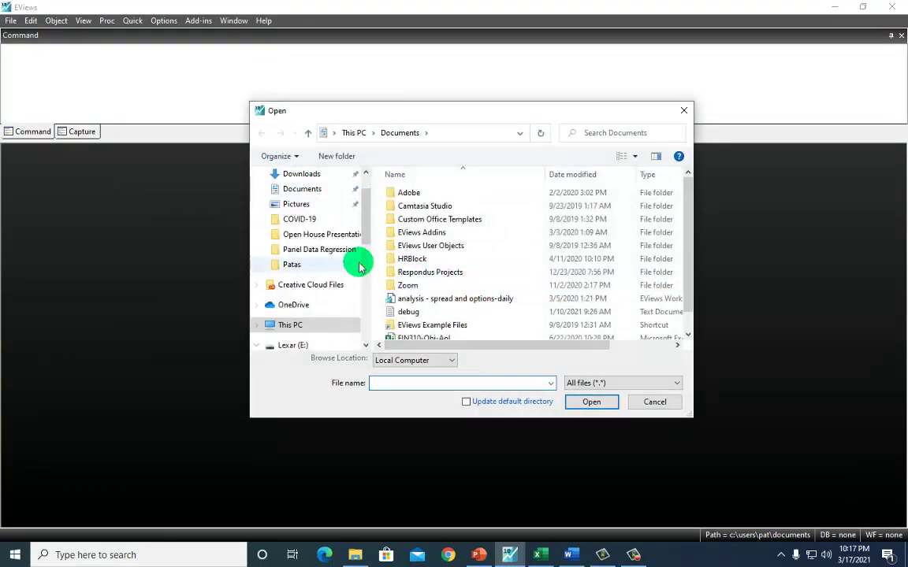
scroll(369, 230, "up", 1)
left_click(296, 198)
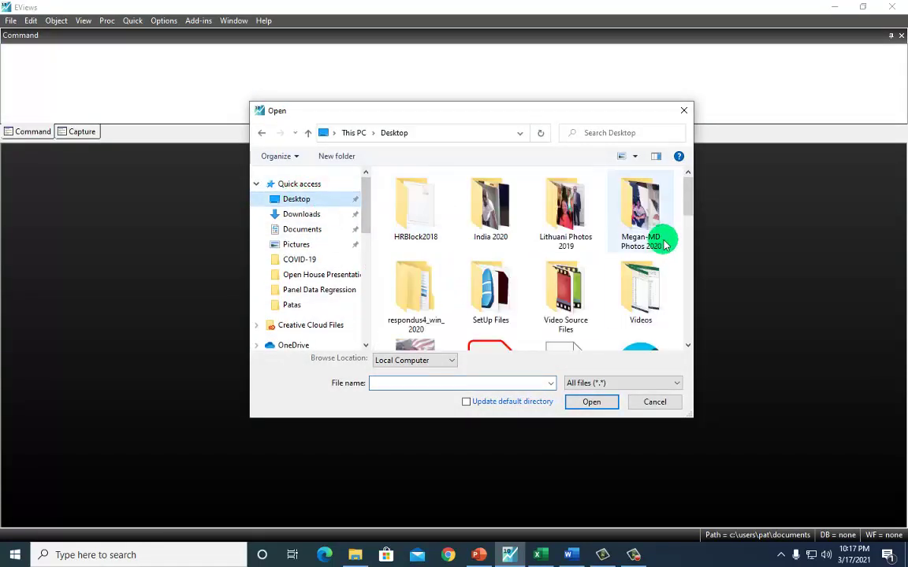
left_click_drag(685, 192, 685, 269)
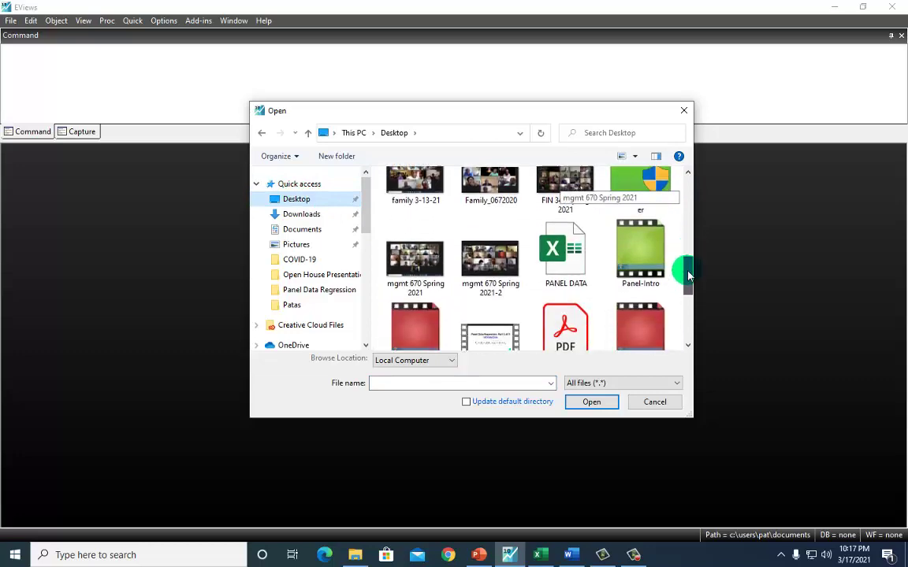
left_click(549, 264)
left_click(590, 402)
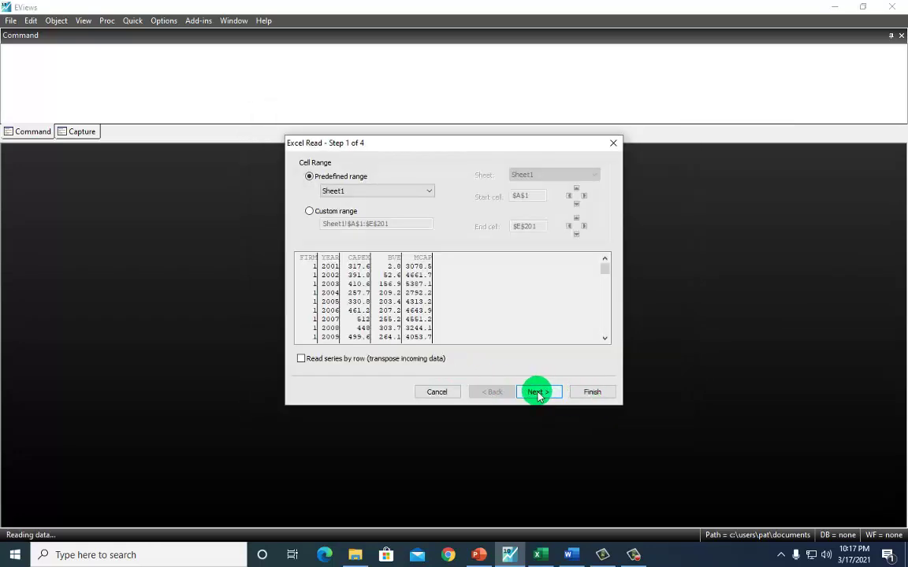
- Complete the Excel import wizard and bring in the series without linking them
left_click(536, 391)
left_click(536, 392)
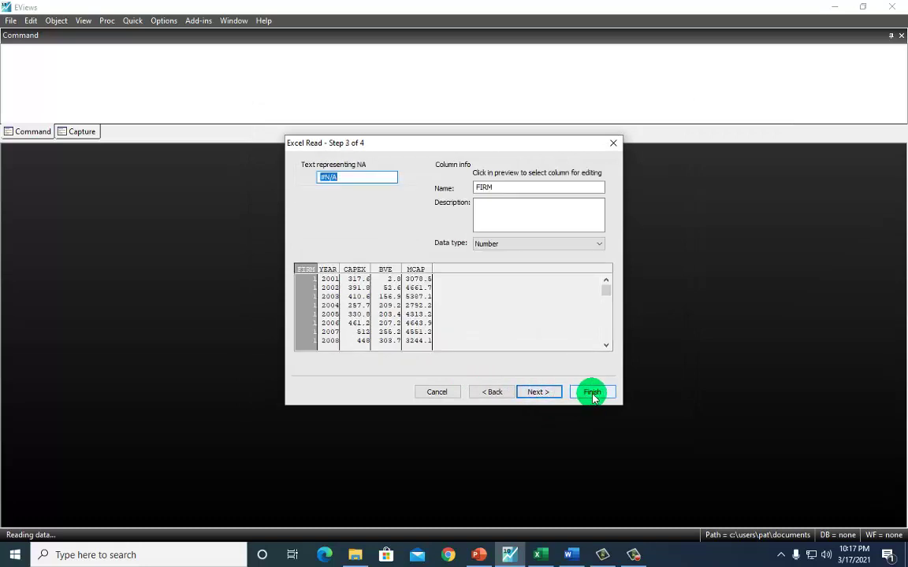
left_click(592, 391)
left_click(480, 297)
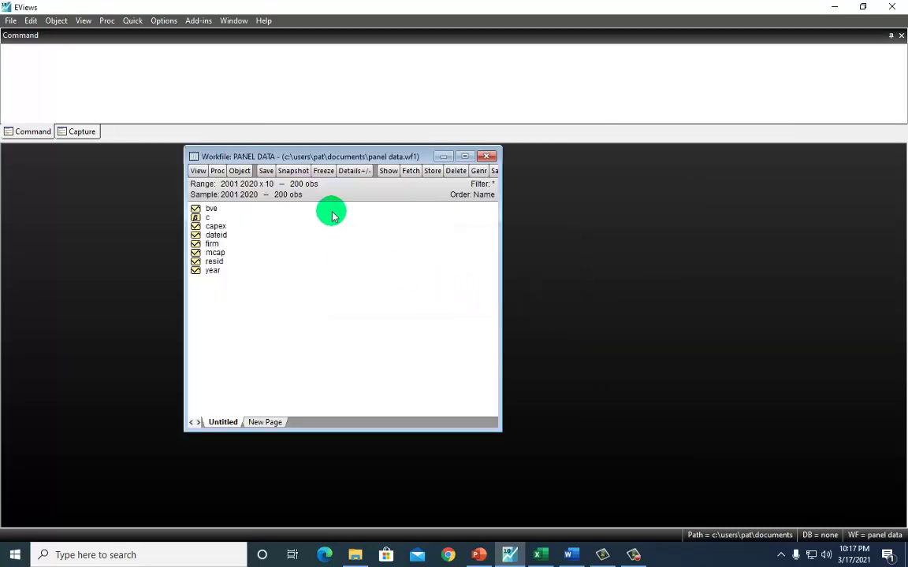
- Move the workfile window left and multi-select the mcap, capex and bve series
left_click_drag(342, 157, 182, 159)
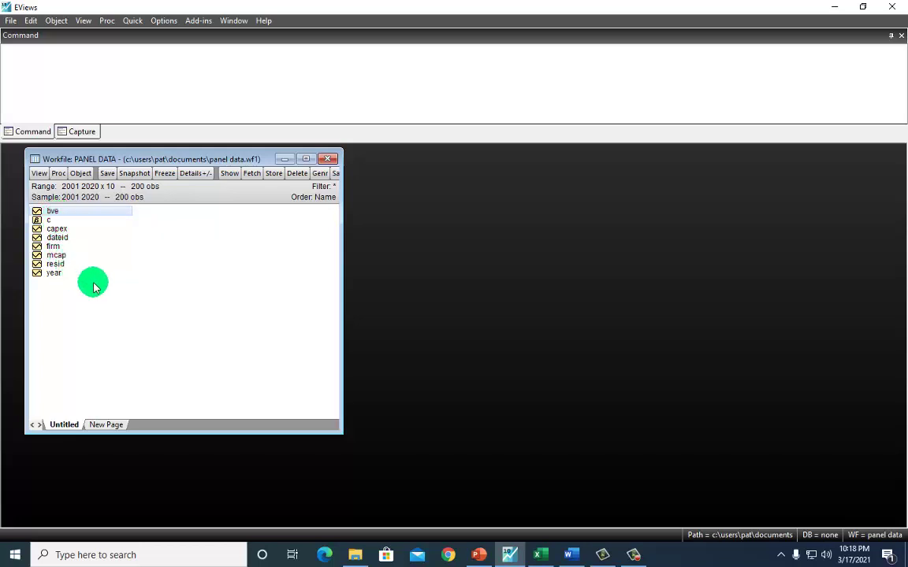
left_click(62, 257)
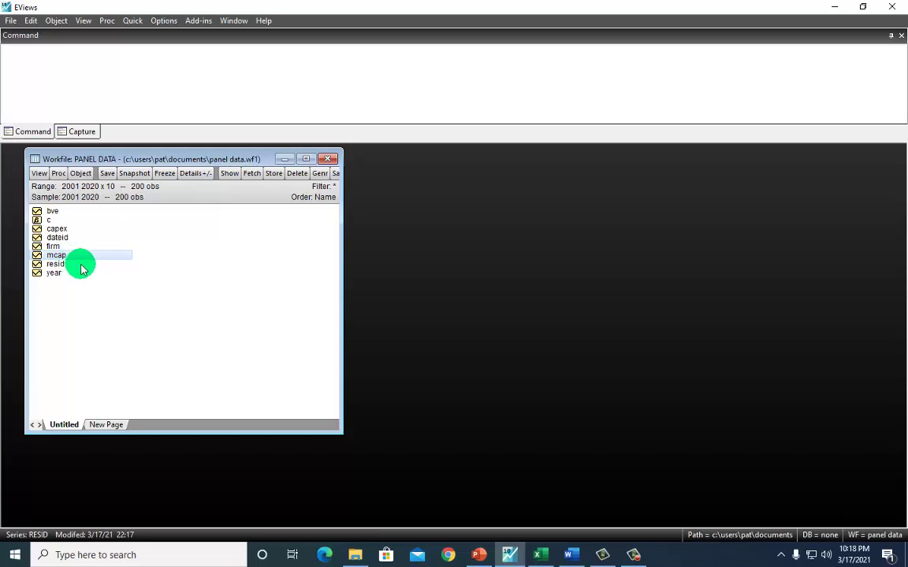
left_click(62, 230, "ctrl")
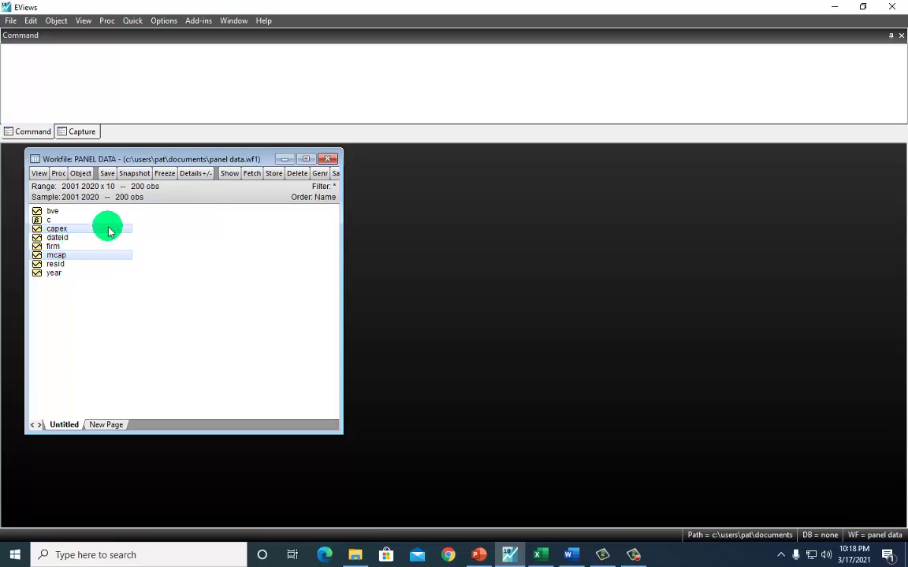
left_click(63, 211, "ctrl")
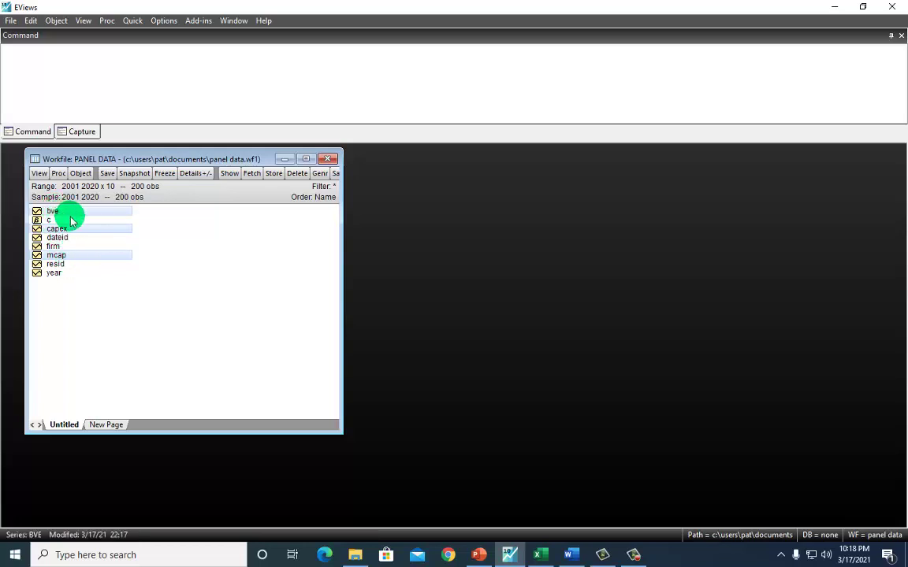
right_click(98, 260)
- Estimate mcap, capex and bve as an equation with no panel effects, giving R-squared 0.745478
mouse_move(154, 269)
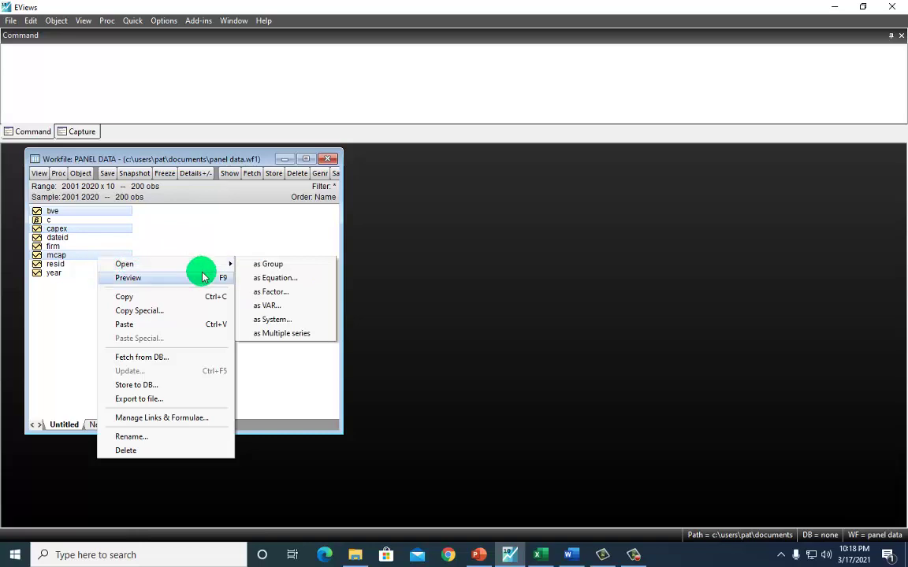
left_click(260, 279)
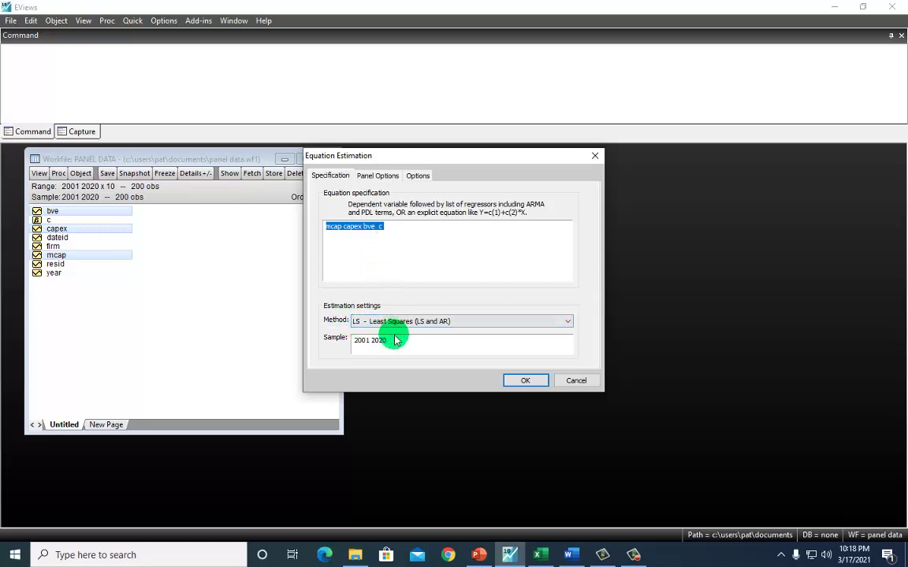
left_click(381, 176)
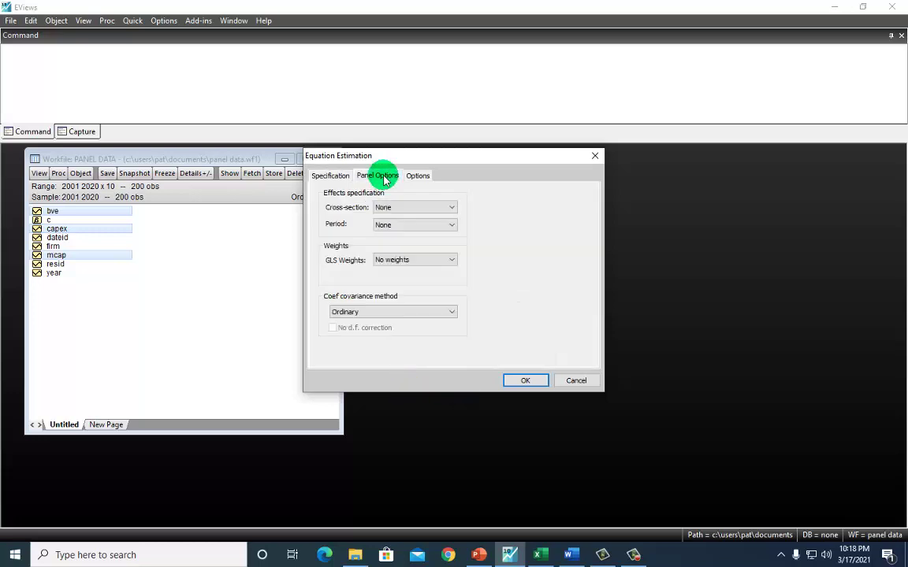
left_click(332, 181)
left_click(522, 380)
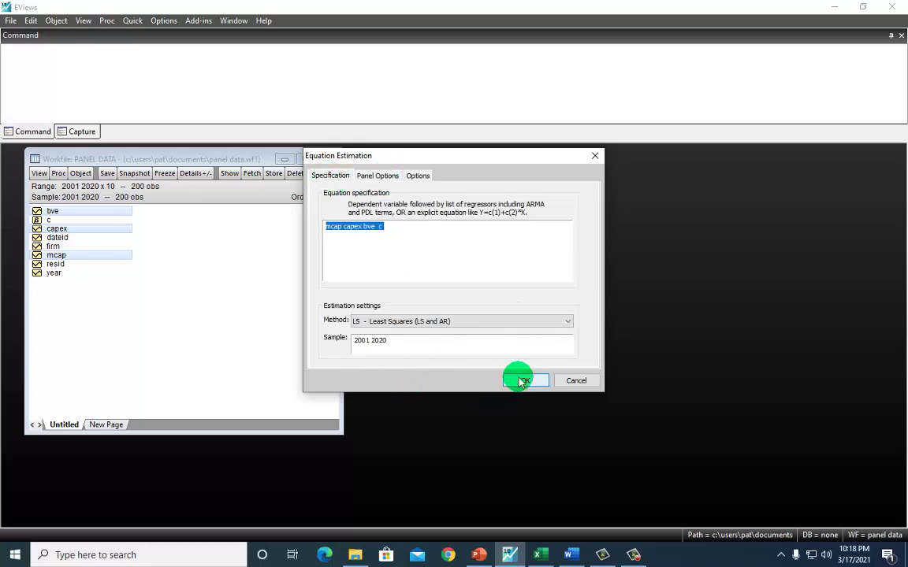
left_click_drag(327, 174, 482, 163)
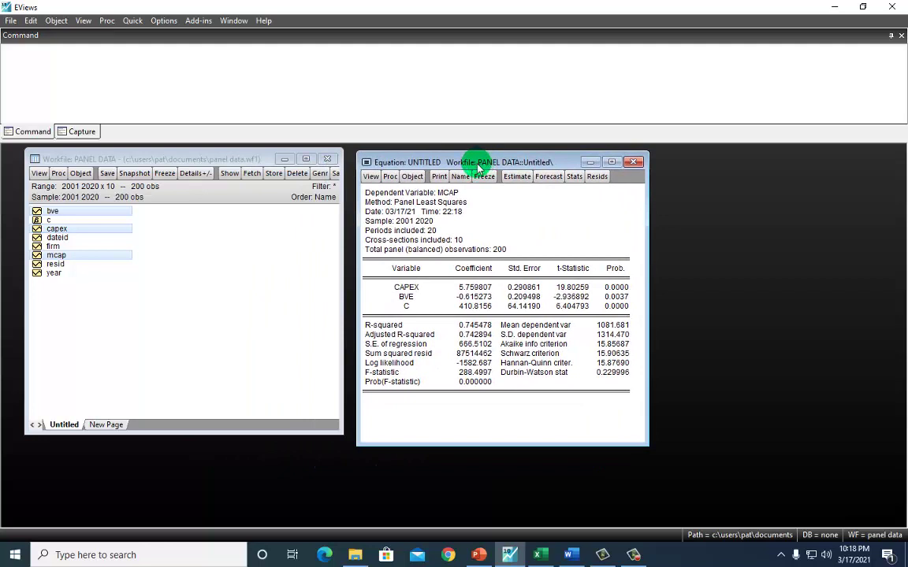
left_click_drag(381, 371, 476, 386)
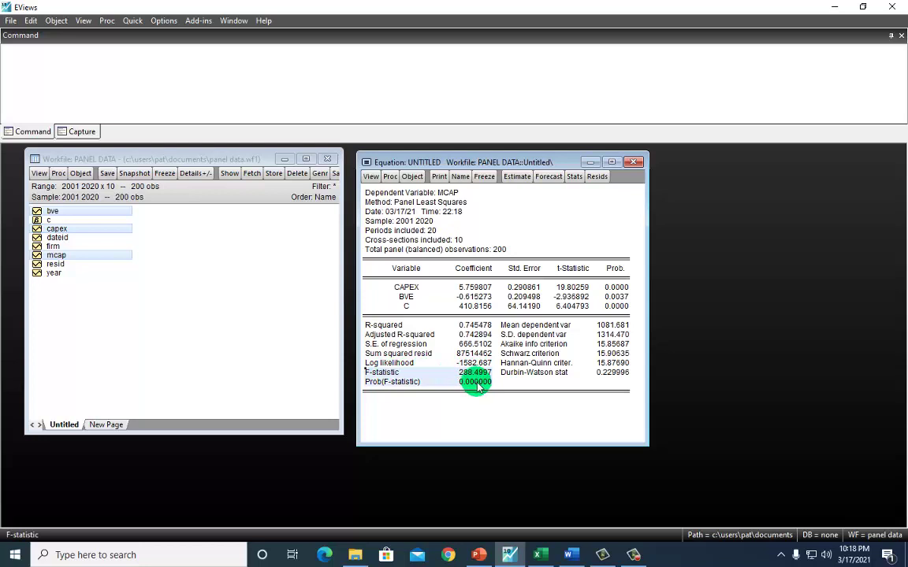
left_click_drag(386, 328, 465, 334)
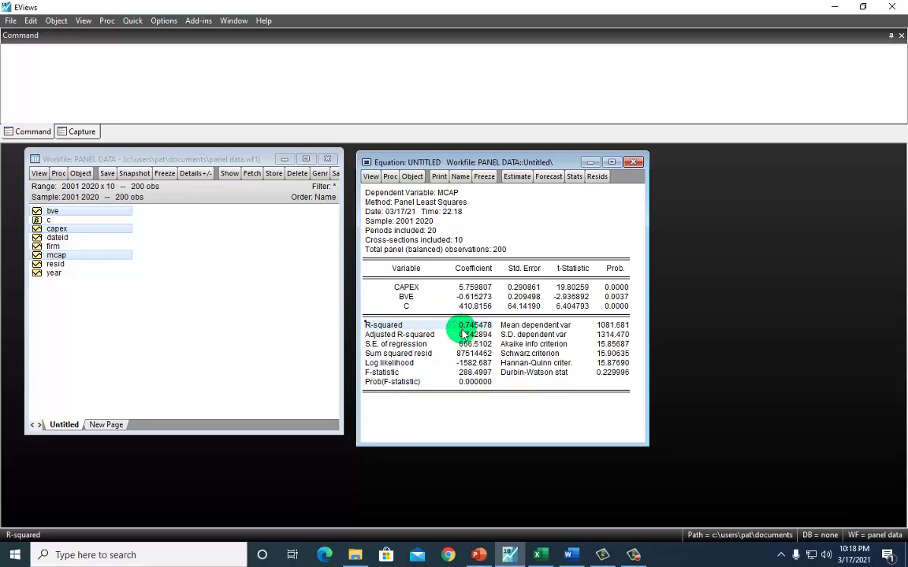
left_click(468, 290)
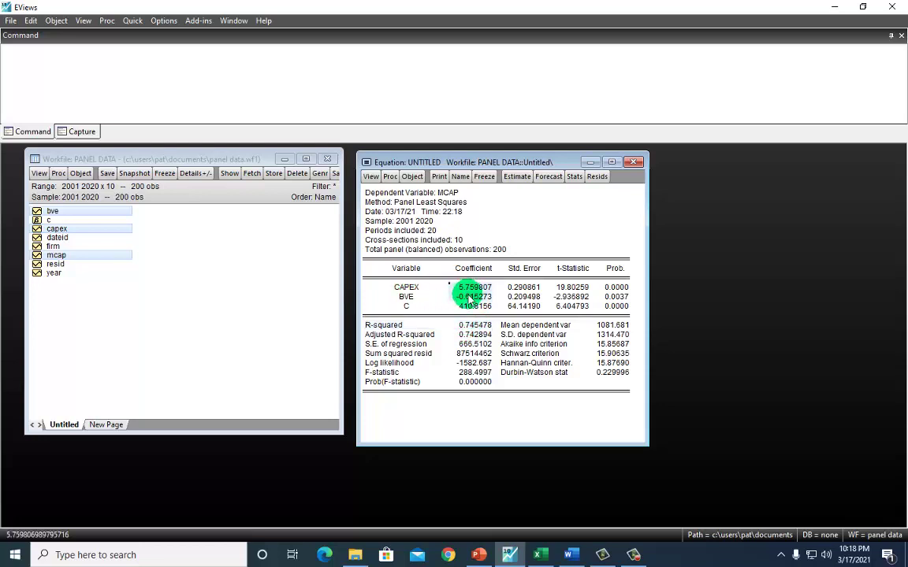
left_click(407, 292)
left_click_drag(408, 295, 409, 299)
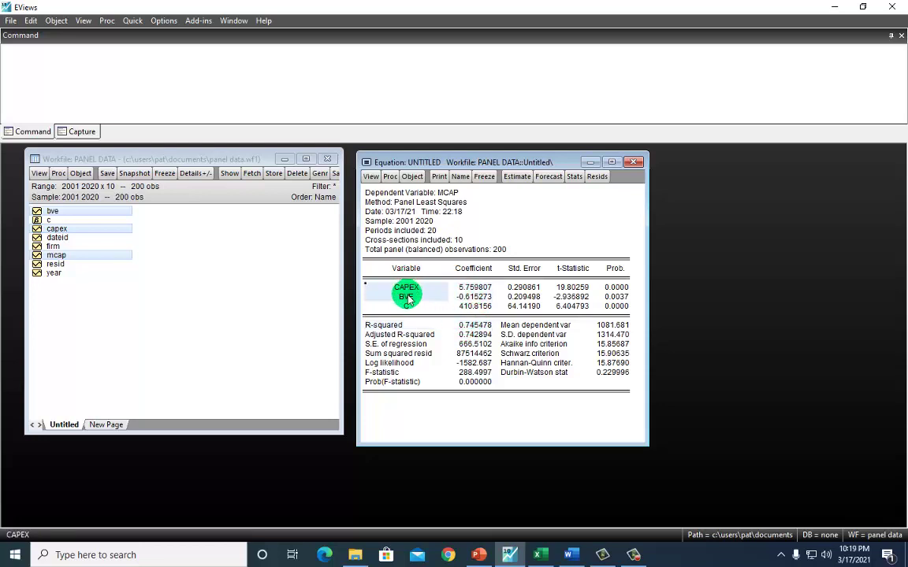
left_click(573, 290)
left_click(617, 289)
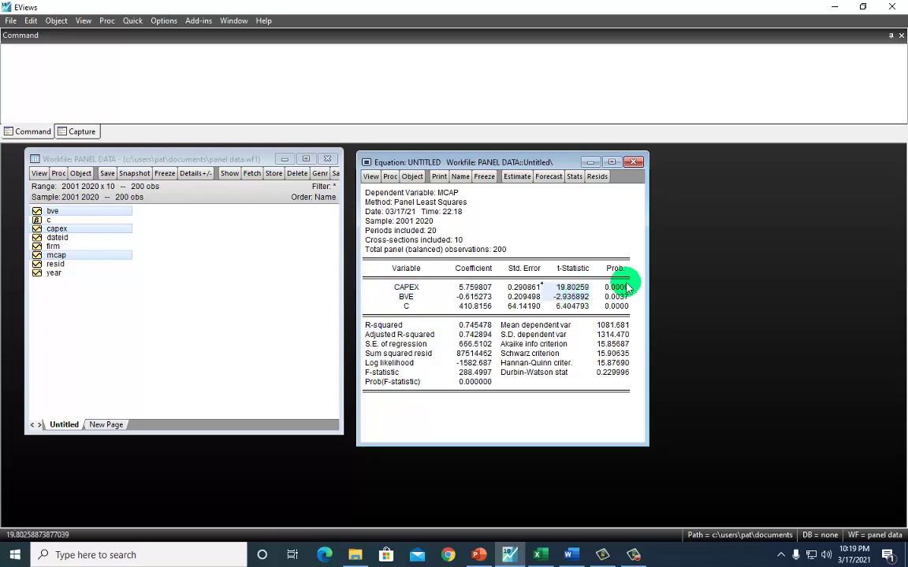